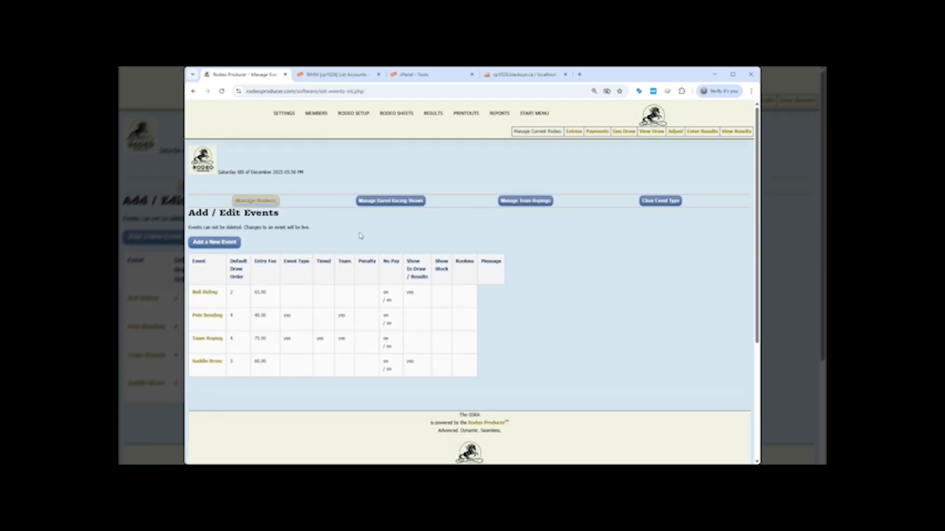
Continue the November Bash entry to its event selections and review the event, buddy and barrel racing options.
left_click(382, 202)
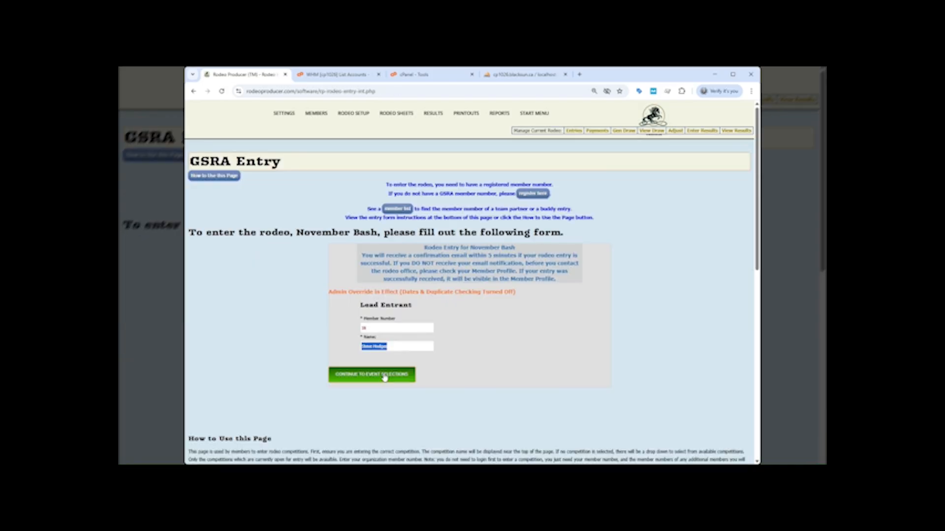
left_click(385, 376)
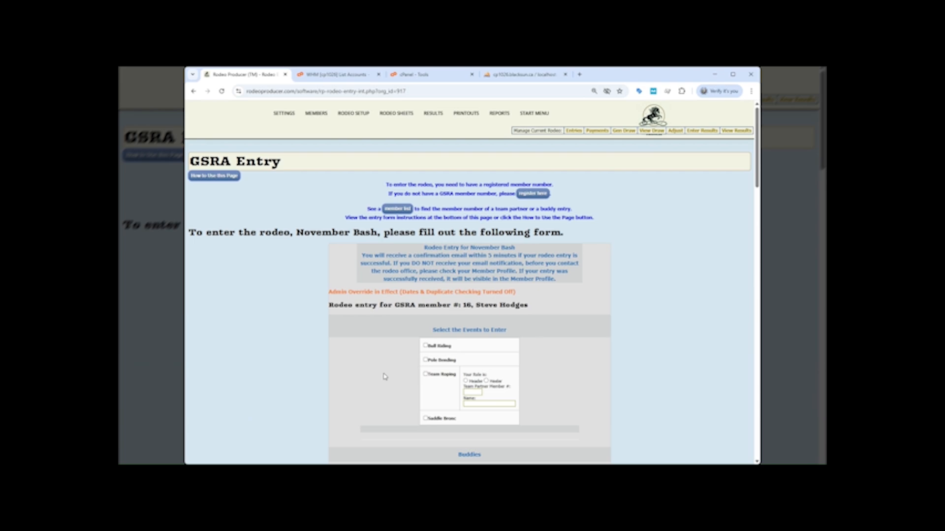
scroll(384, 376, "down", 10)
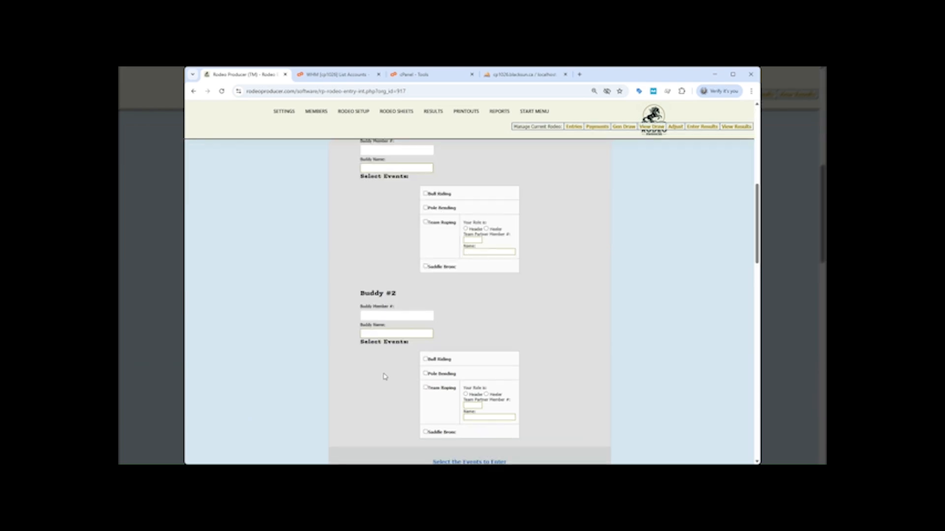
scroll(385, 377, "down", 1)
scroll(385, 377, "down", 4)
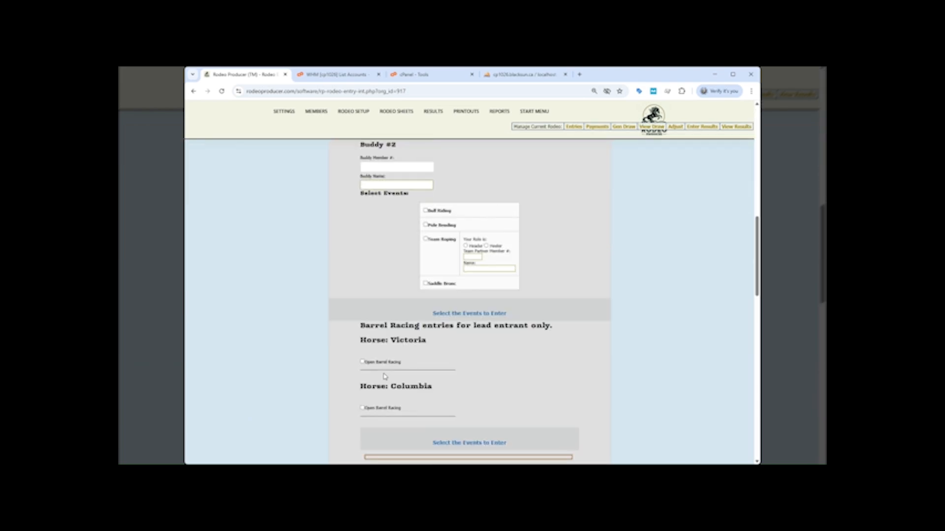
scroll(384, 376, "down", 2)
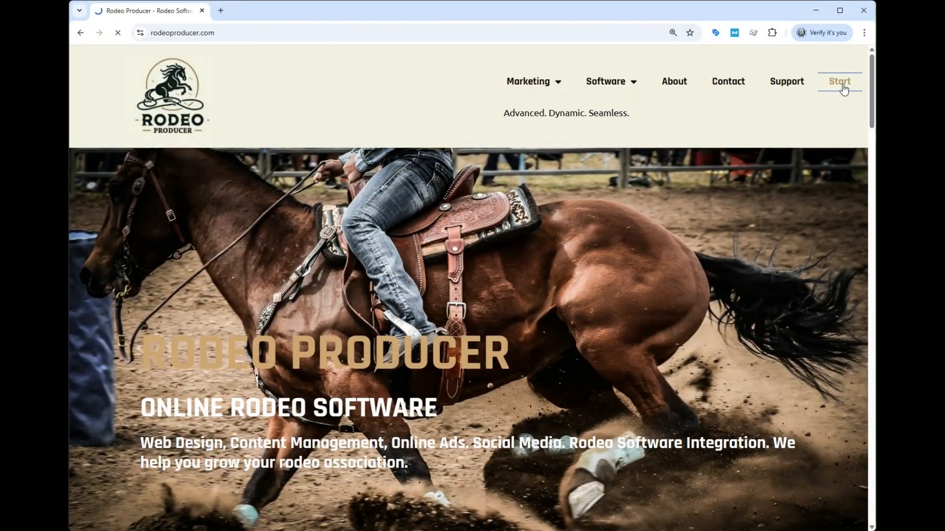
Open the Rodeo Producer start dashboard and go to the Generate Draw page.
left_click(840, 83)
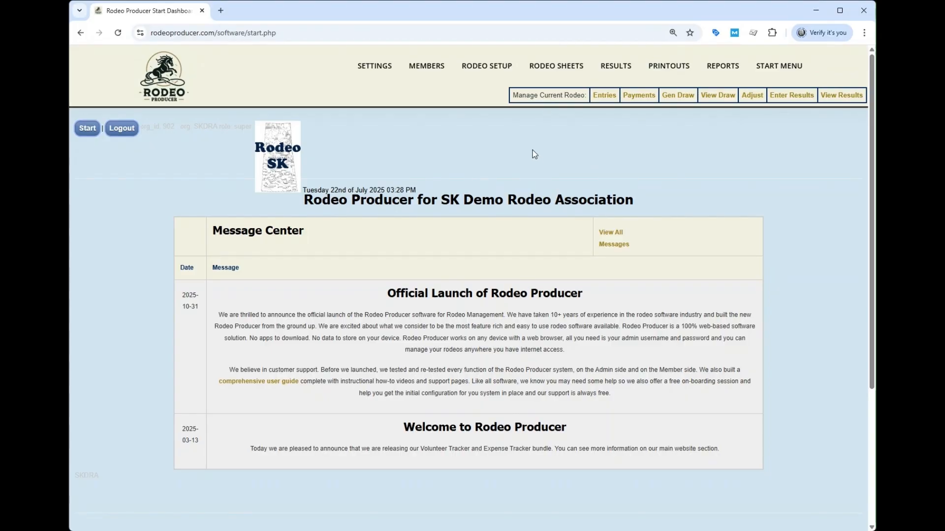
mouse_move(485, 68)
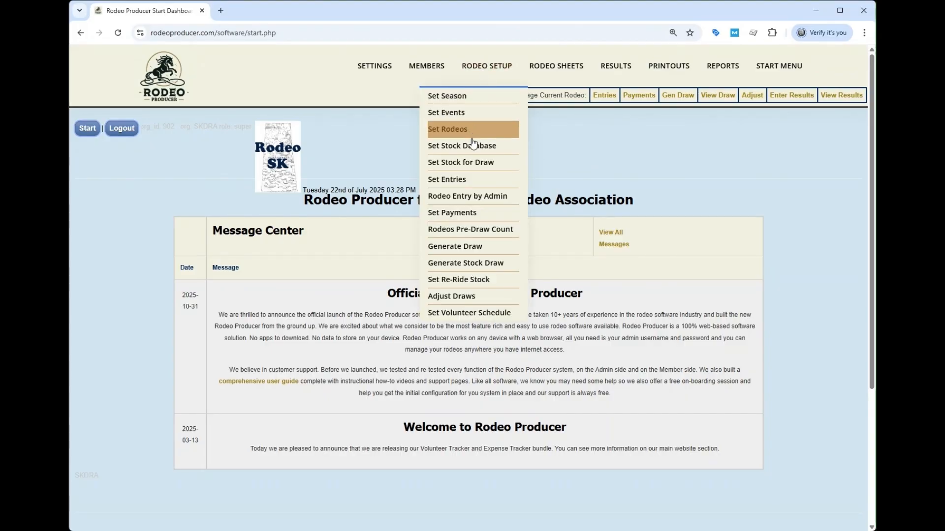
left_click(465, 247)
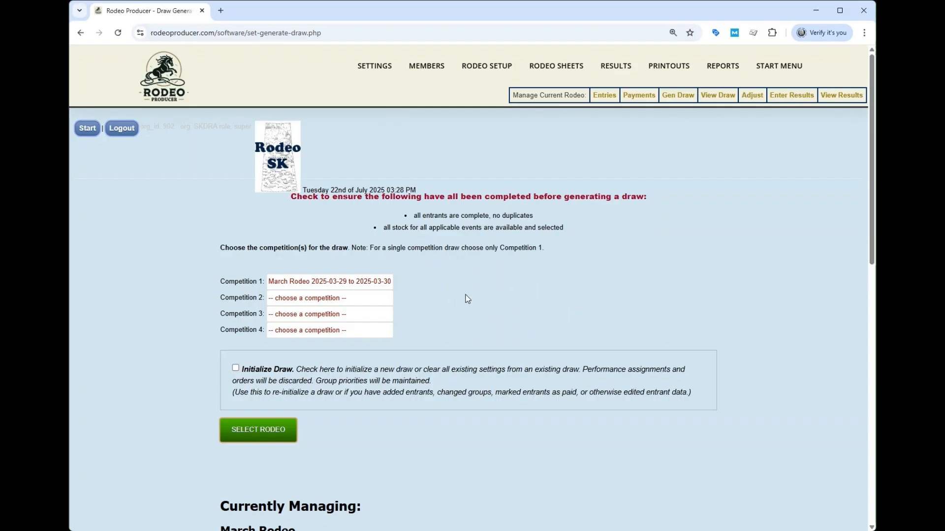
Try adding the April Rodeo as Competition 2 of the draw, and clear the additional competition choices again.
left_click(303, 337)
left_click(292, 311)
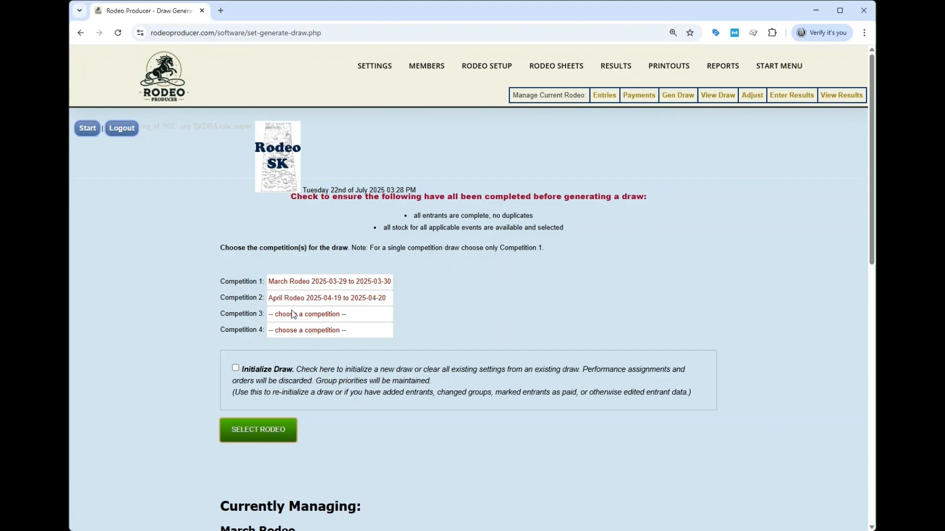
left_click(302, 367)
left_click(299, 314)
left_click(299, 333)
left_click(286, 302)
left_click(291, 317)
Select the March Rodeo as the only competition with Initialize Draw enabled to initialize its draw.
left_click(236, 369)
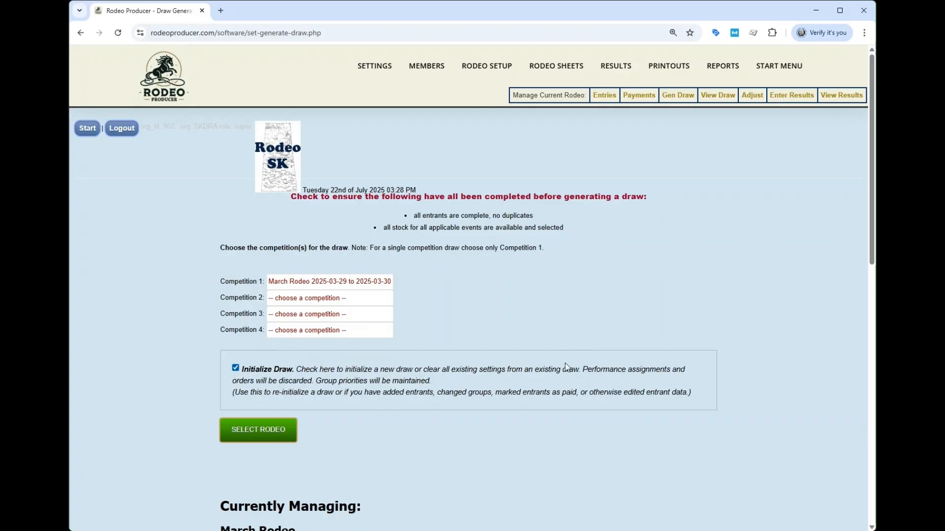
left_click(257, 429)
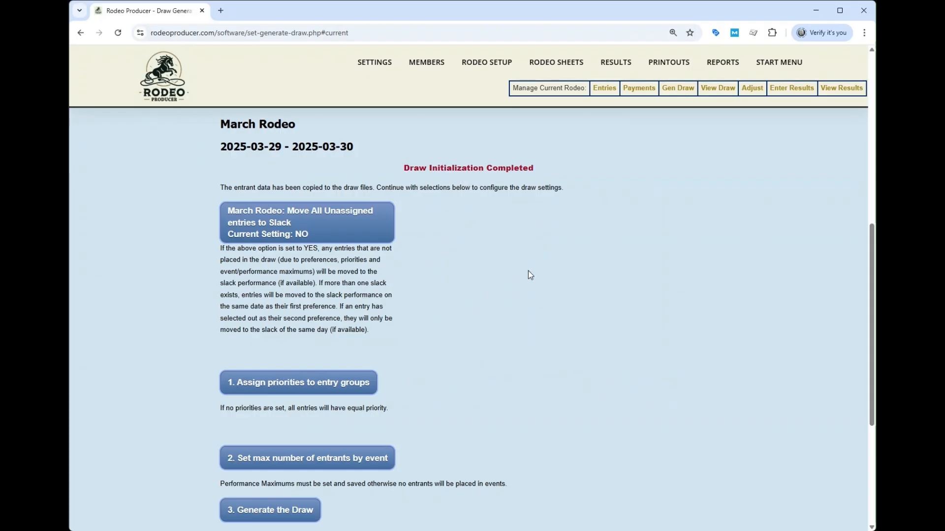
scroll(562, 368, "down", 3)
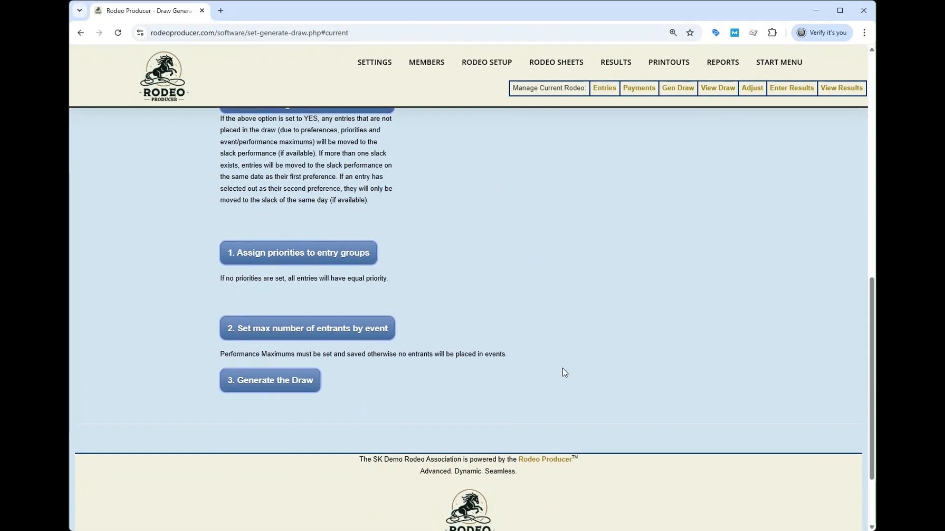
Switch the March Rodeo's option to move all unassigned entries to slack to YES and back to NO.
scroll(563, 369, "up", 3)
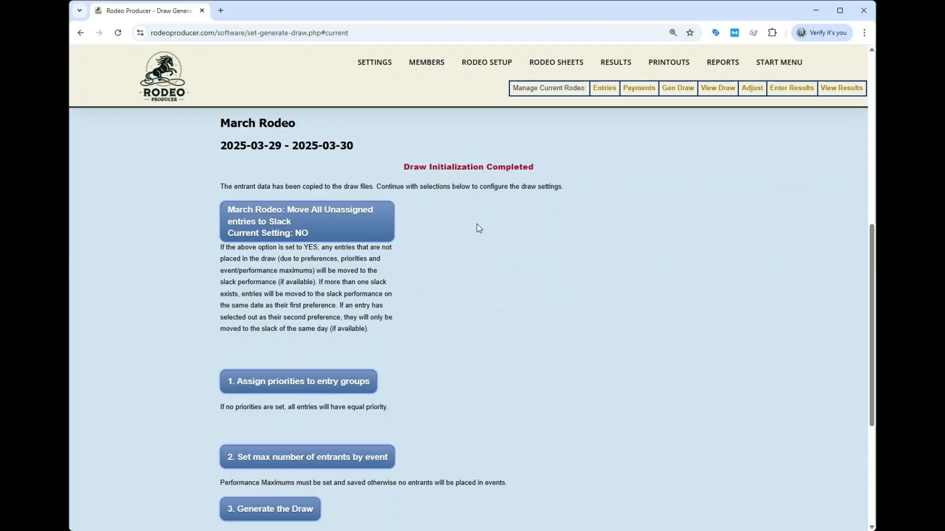
left_click(359, 227)
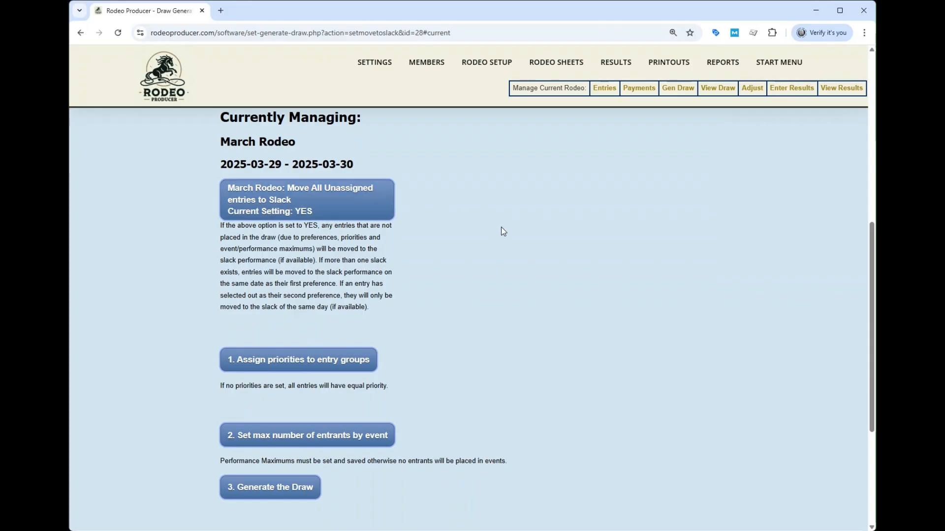
left_click(326, 209)
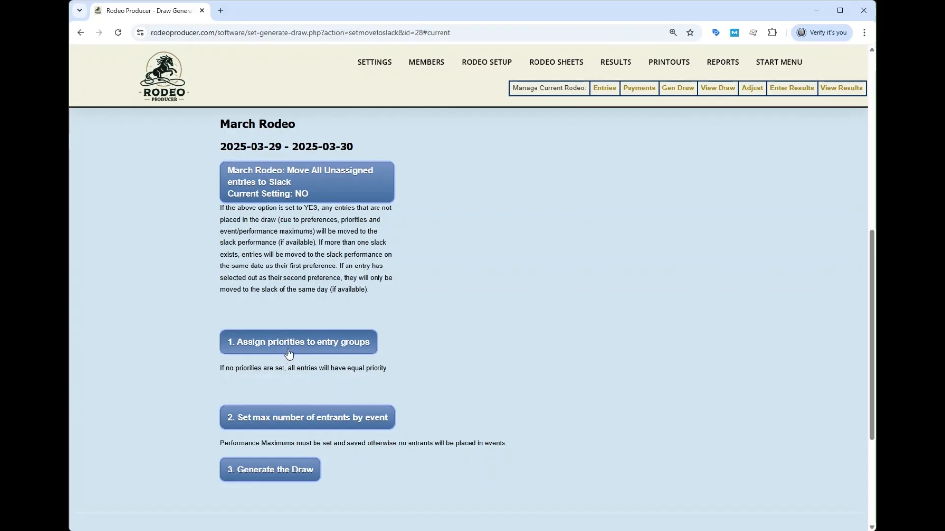
Assign priority 5 to the single-entry Bull Riding and Junior Barrel Racing groups, and 10 to the following two entry groups.
left_click(345, 345)
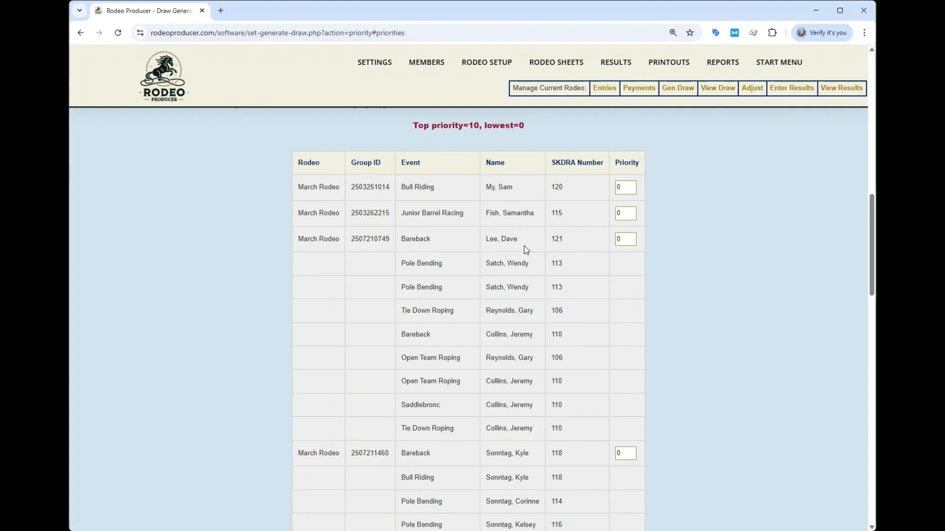
left_click(618, 240)
double_click(625, 186)
type("5")
double_click(623, 214)
type("5")
left_click(620, 241)
type("1")
scroll(650, 250, "down", 5)
left_click(619, 193)
type("2")
Set the priority to 8 for the three groups starting with Bareback, Junior Steer Riding and Junior Pole Bending entries.
scroll(636, 250, "down", 2)
scroll(634, 256, "down", 3)
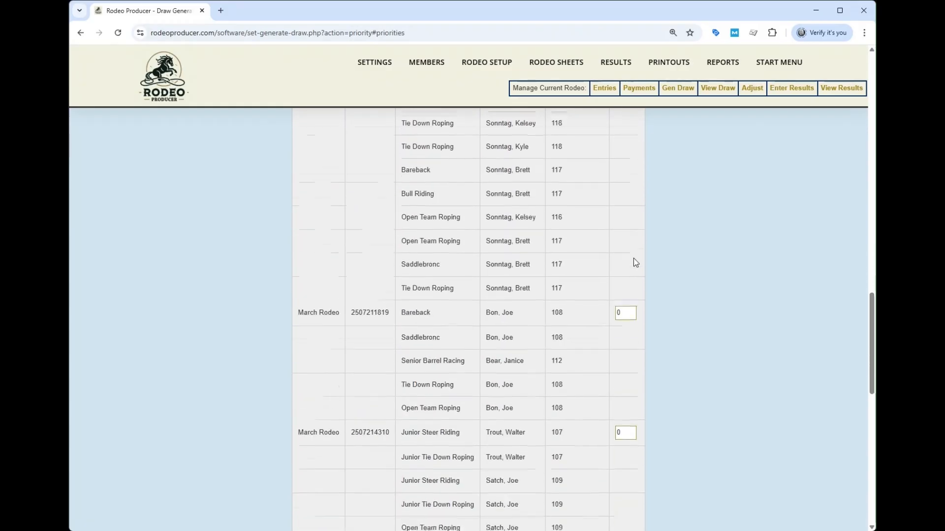
double_click(626, 268)
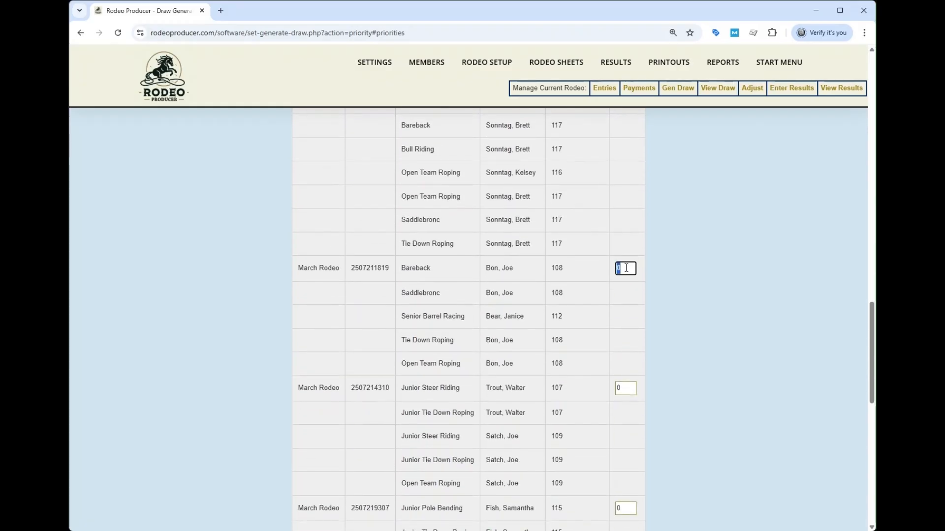
type("8")
scroll(635, 270, "down", 3)
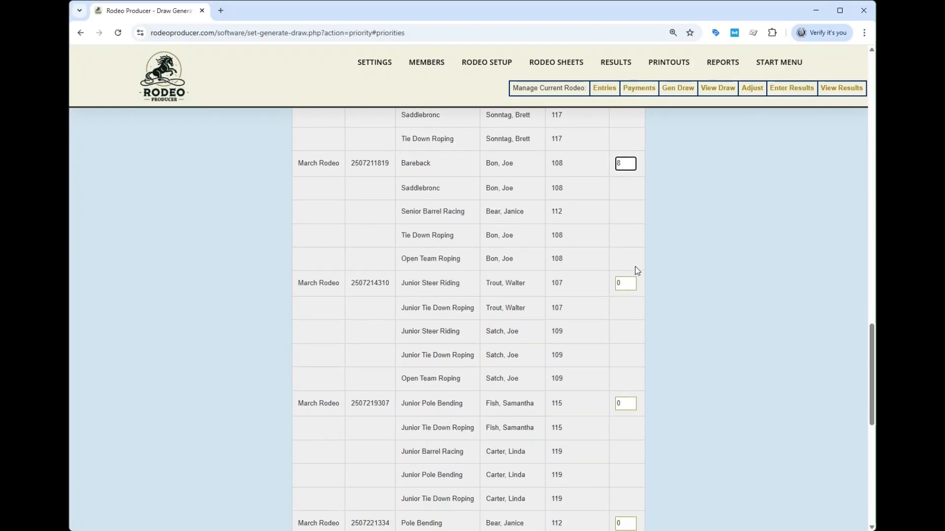
double_click(625, 258)
type("8")
scroll(645, 273, "down", 2)
double_click(623, 300)
type("8")
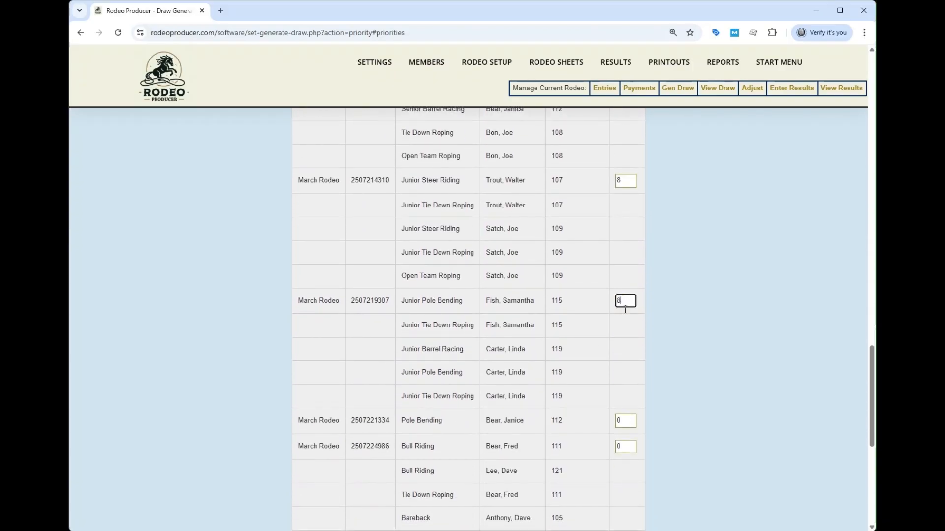
Set the last three groups' priorities to 5 for Pole Bending, 8 for Bull Riding and 10 for Senior Barrel Racing, and save the priorities.
double_click(626, 420)
type("5")
scroll(621, 373, "down", 3)
left_click(617, 461)
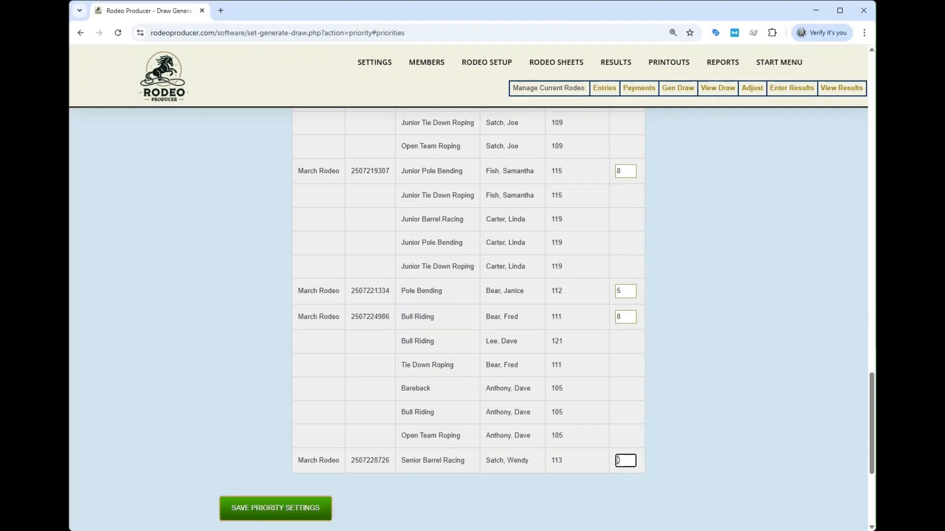
type("10")
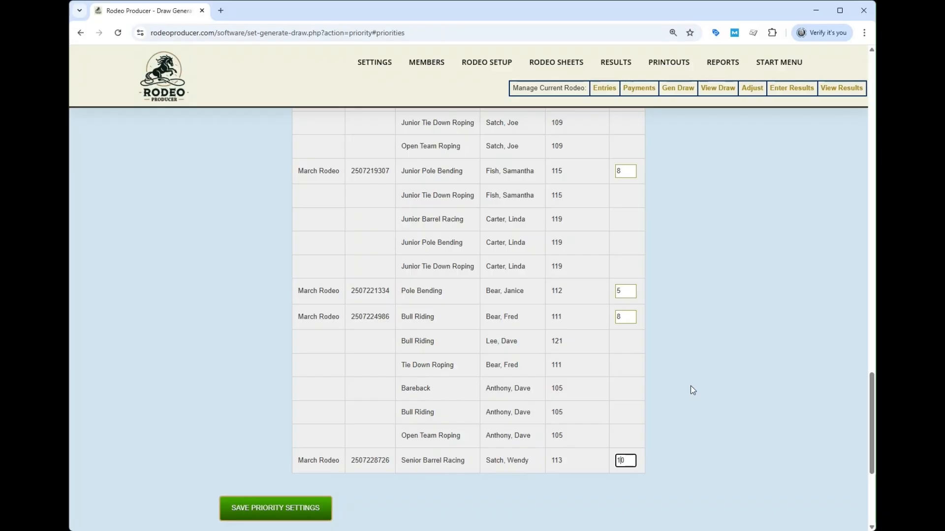
scroll(718, 386, "down", 3)
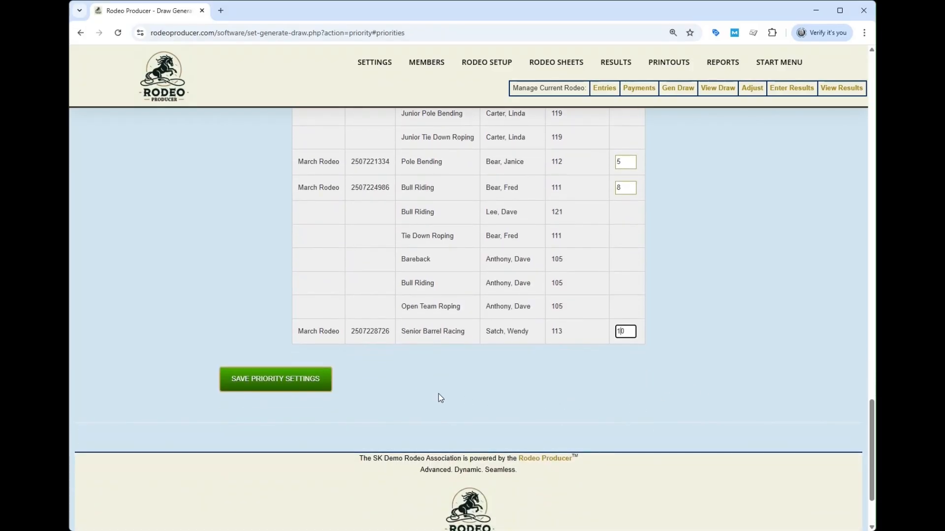
left_click(267, 379)
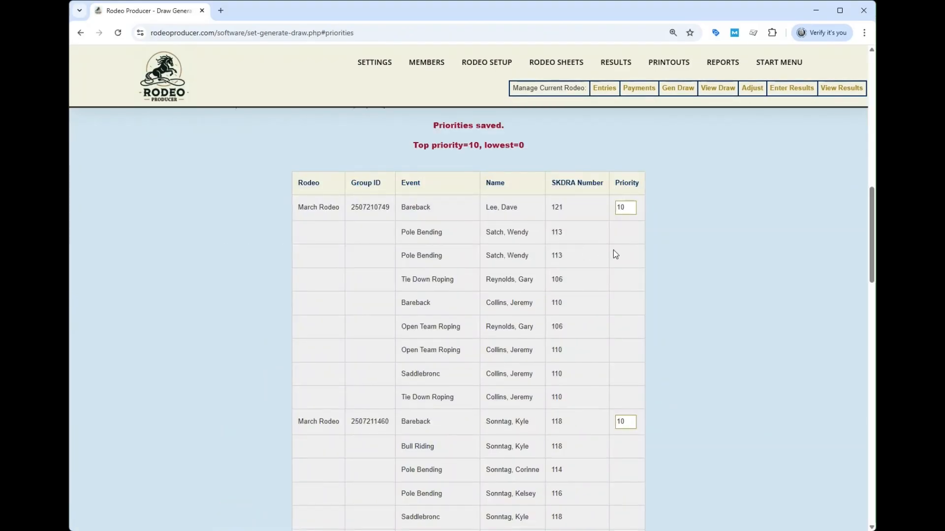
Open the maximum entrants settings by event and allow 4 entrants each for Pole Bending Performance 1 and Performance 2.
scroll(612, 254, "down", 7)
scroll(619, 261, "down", 10)
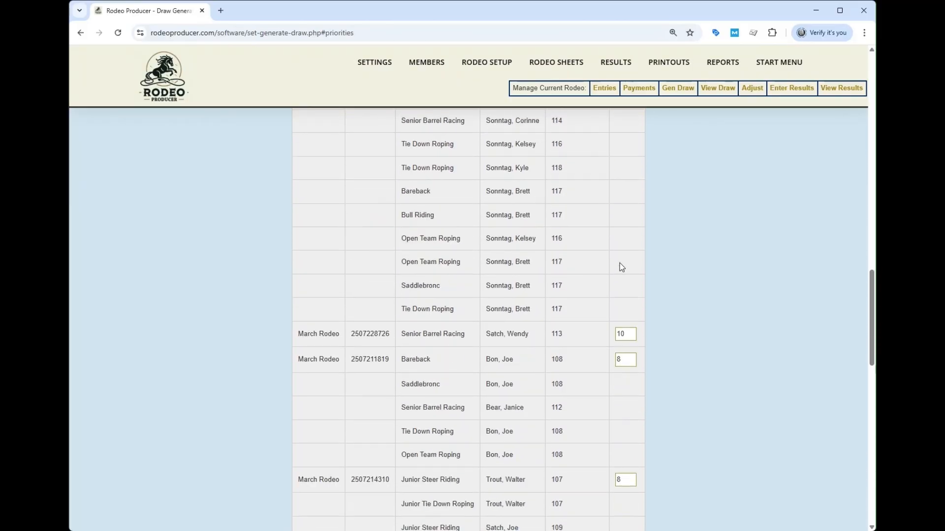
scroll(629, 303, "down", 3)
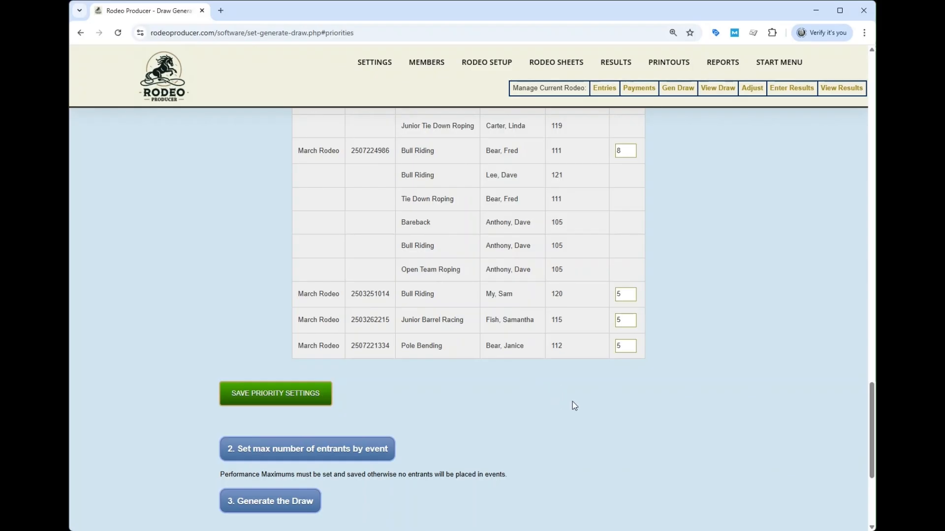
scroll(572, 402, "down", 2)
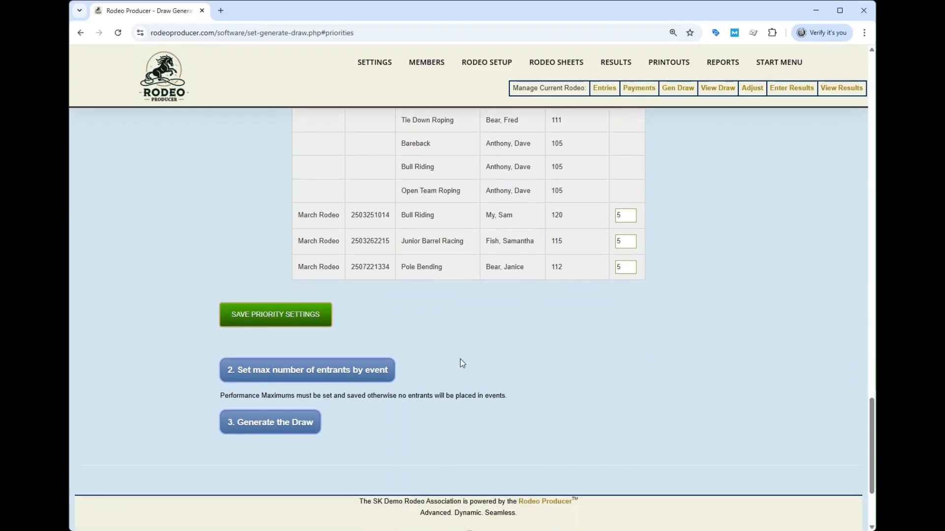
left_click(288, 375)
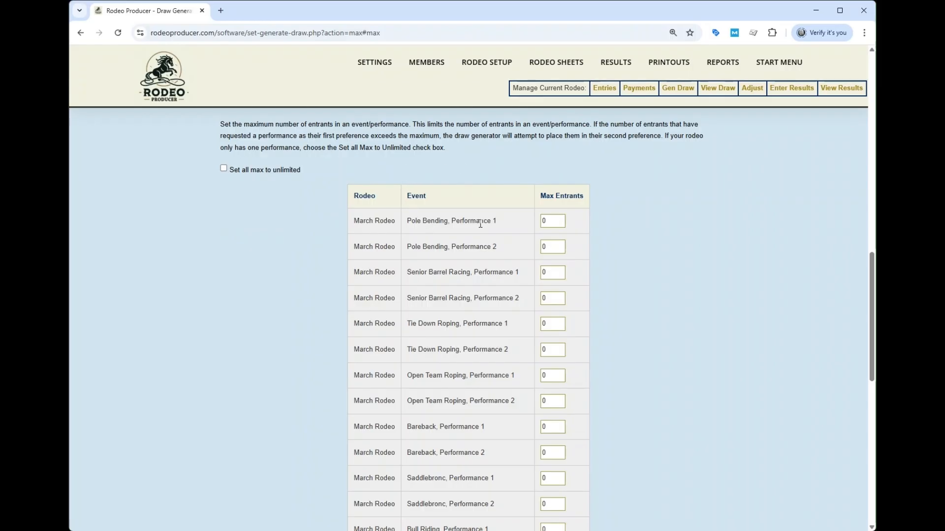
double_click(550, 220)
type("4")
double_click(553, 247)
type("4")
left_click(608, 252)
Set the maximum number of entrants for Bareback, Performance 1 to 10.
scroll(639, 276, "down", 6)
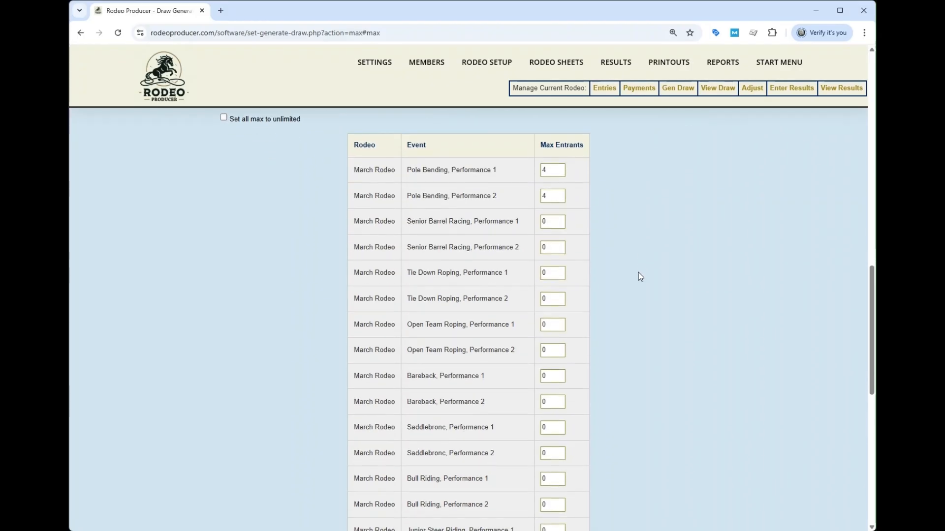
scroll(610, 313, "up", 5)
scroll(610, 312, "up", 3)
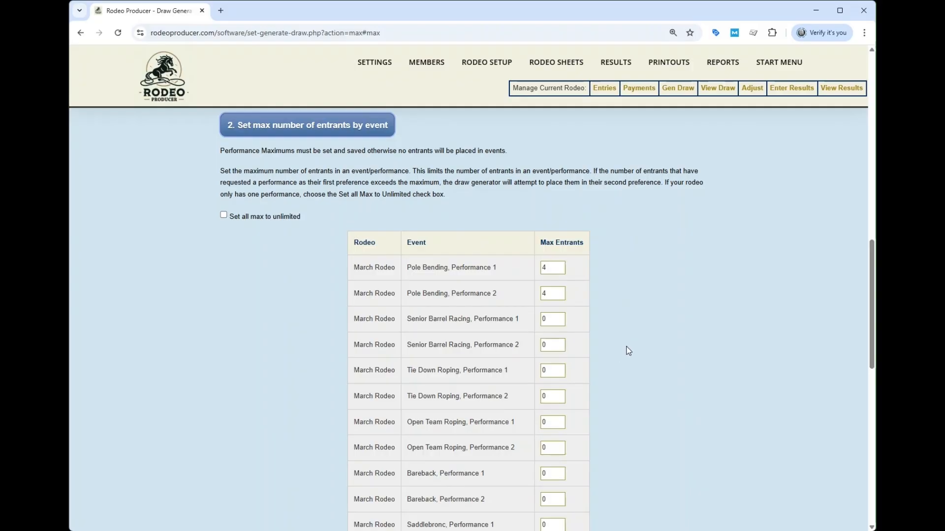
scroll(628, 351, "down", 2)
scroll(629, 351, "up", 3)
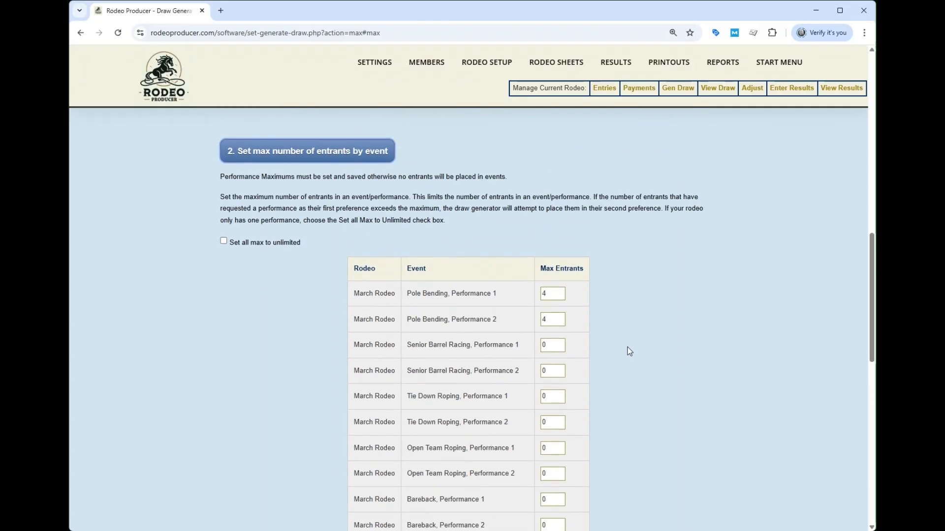
scroll(628, 351, "down", 3)
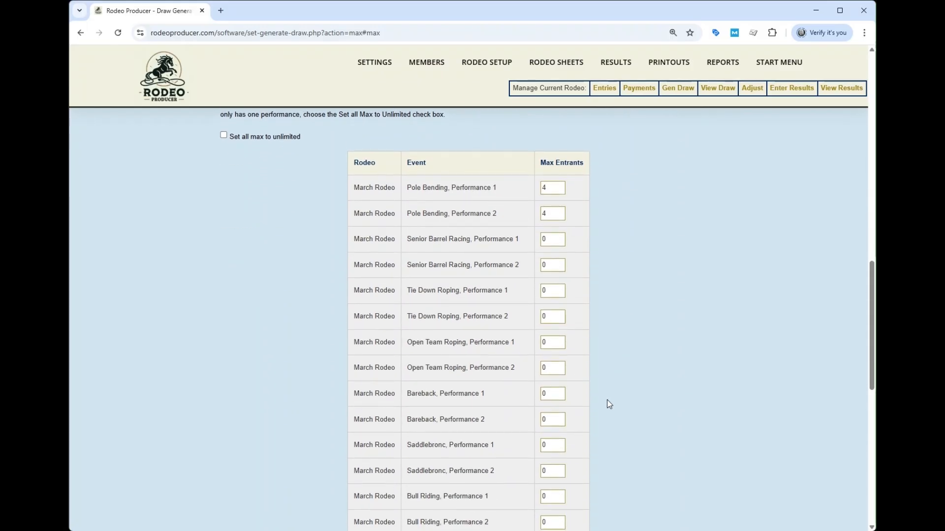
left_click(544, 396)
scroll(441, 427, "down", 1)
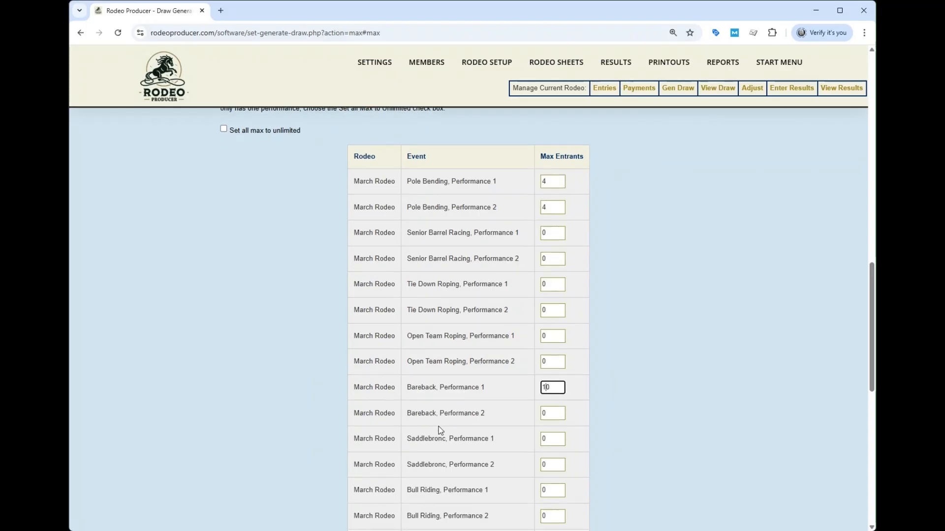
scroll(440, 431, "down", 2)
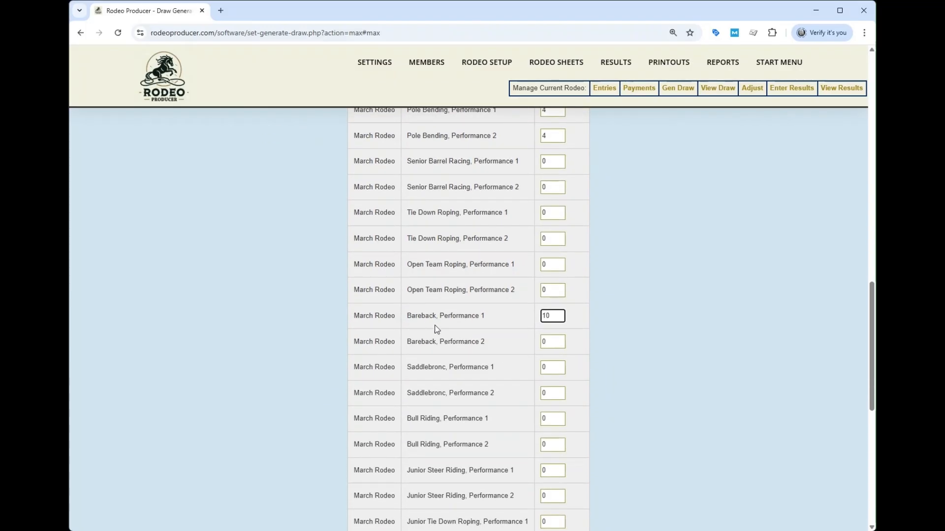
left_click(499, 320)
scroll(499, 325, "down", 5)
scroll(416, 423, "down", 3)
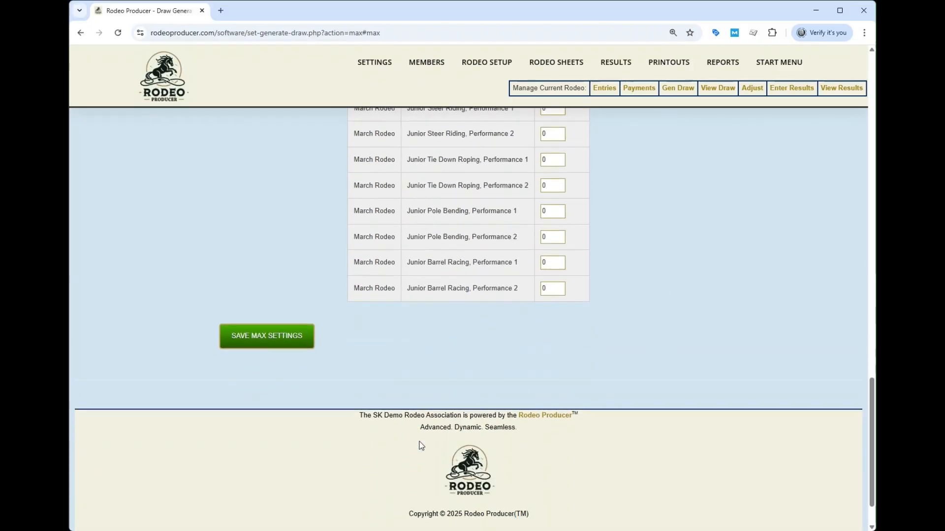
Save the maximum number of entrants entered for each event and performance, and check the saved values.
scroll(411, 399, "up", 3)
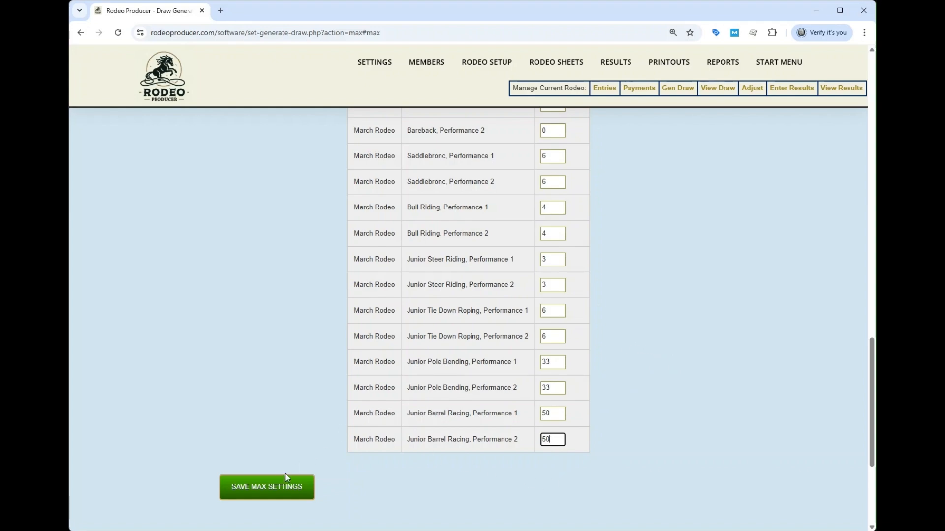
left_click(249, 487)
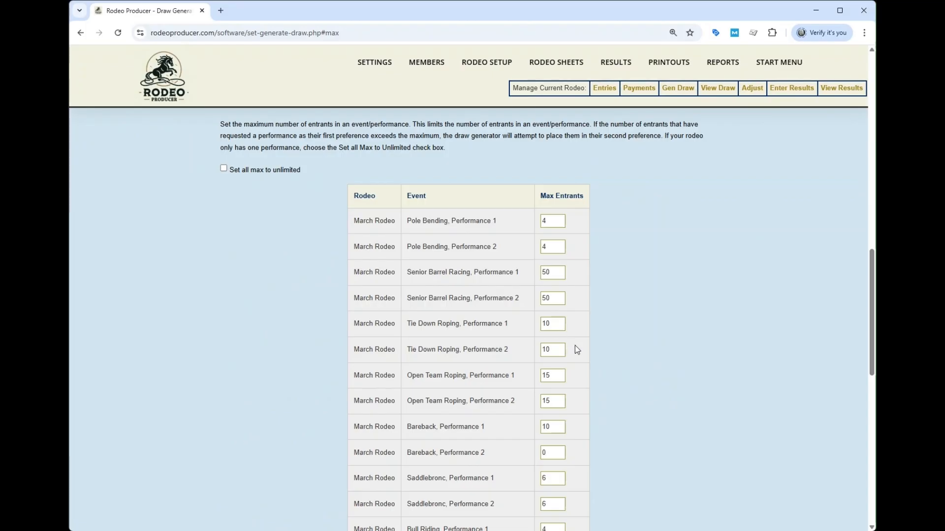
scroll(576, 349, "down", 4)
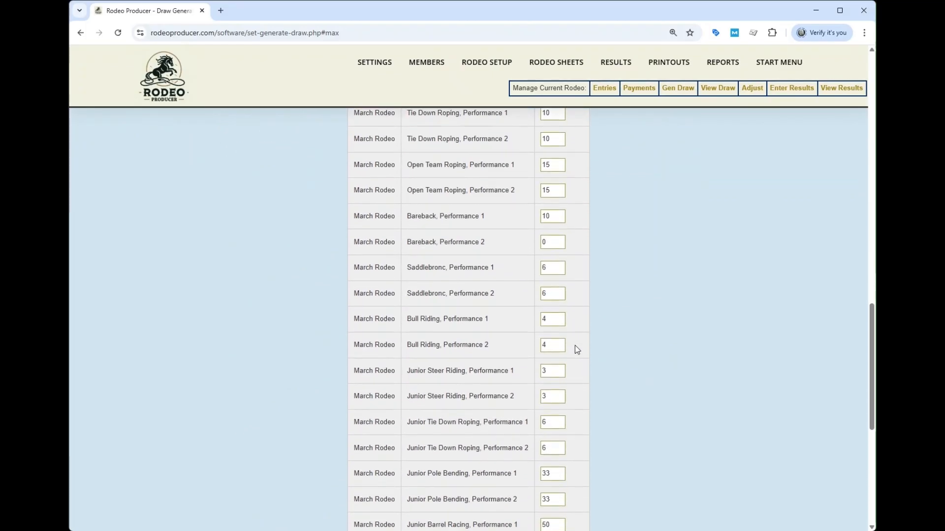
scroll(577, 349, "down", 3)
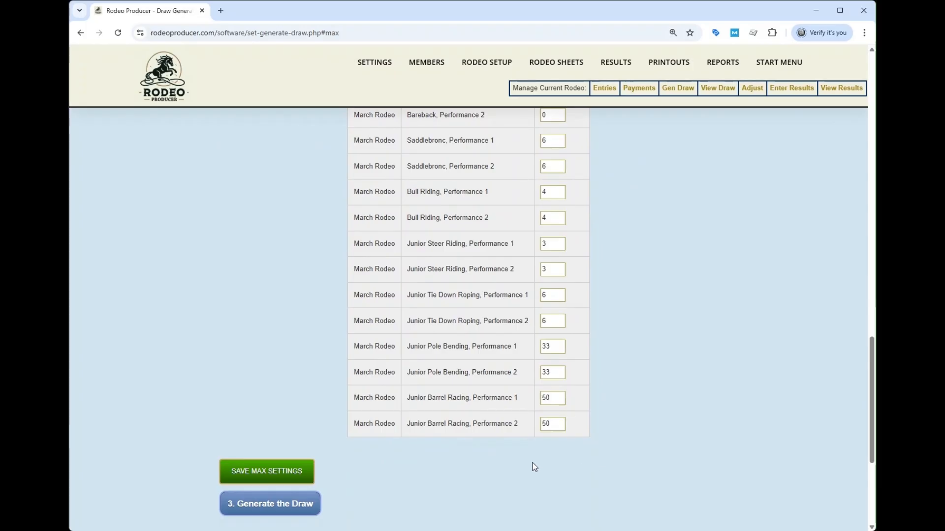
Set all event and performance maximums to unlimited, save the max settings and check the values in the table.
scroll(458, 423, "up", 3)
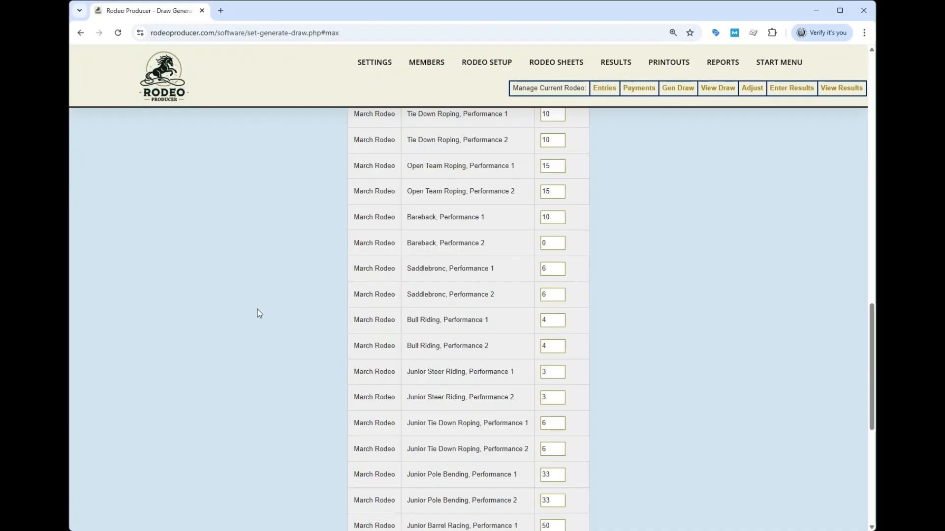
scroll(253, 330, "up", 4)
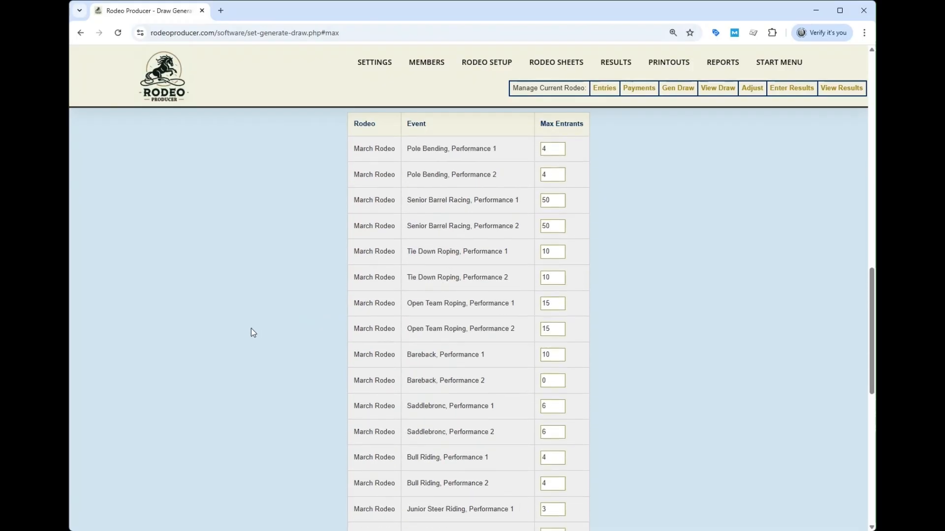
scroll(238, 330, "up", 2)
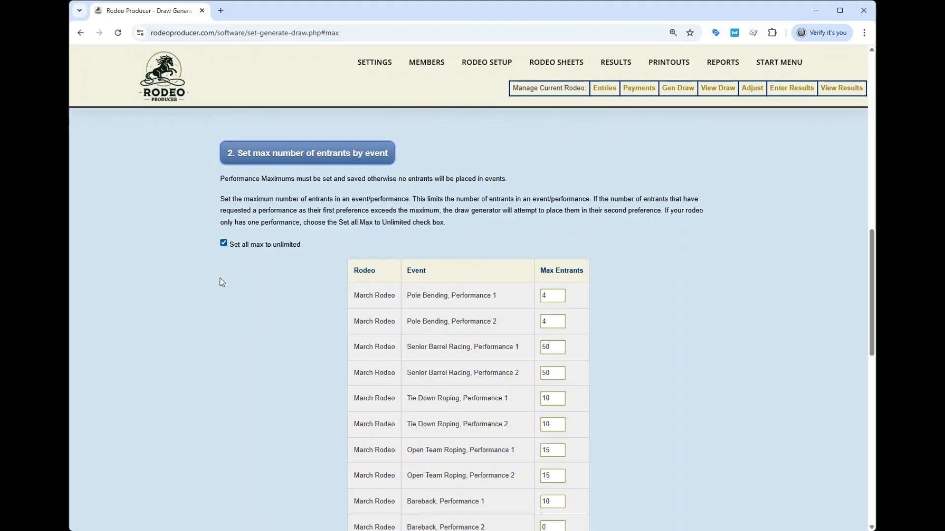
scroll(254, 274, "down", 10)
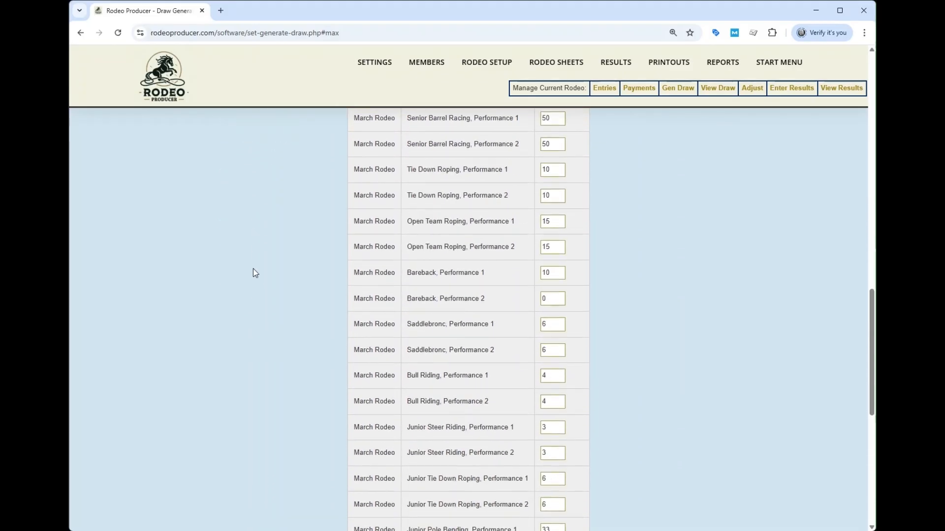
left_click(270, 367)
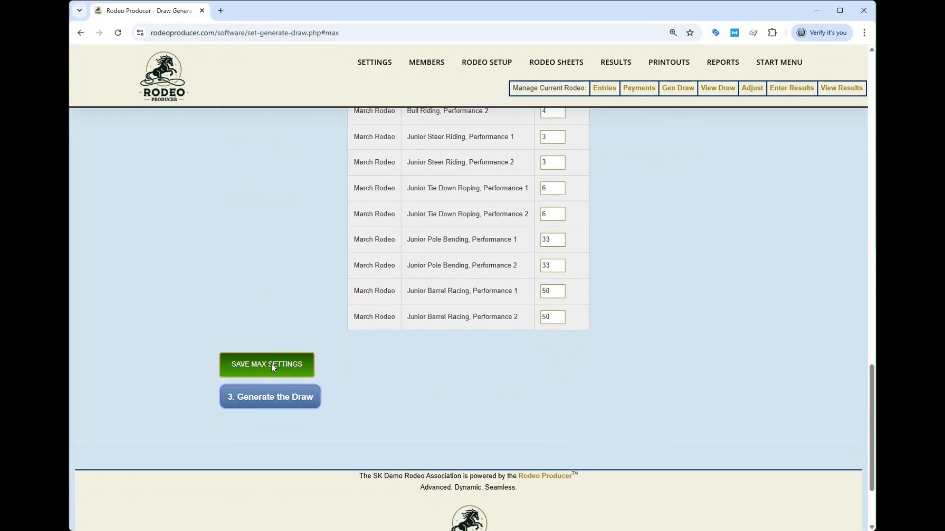
scroll(573, 311, "down", 2)
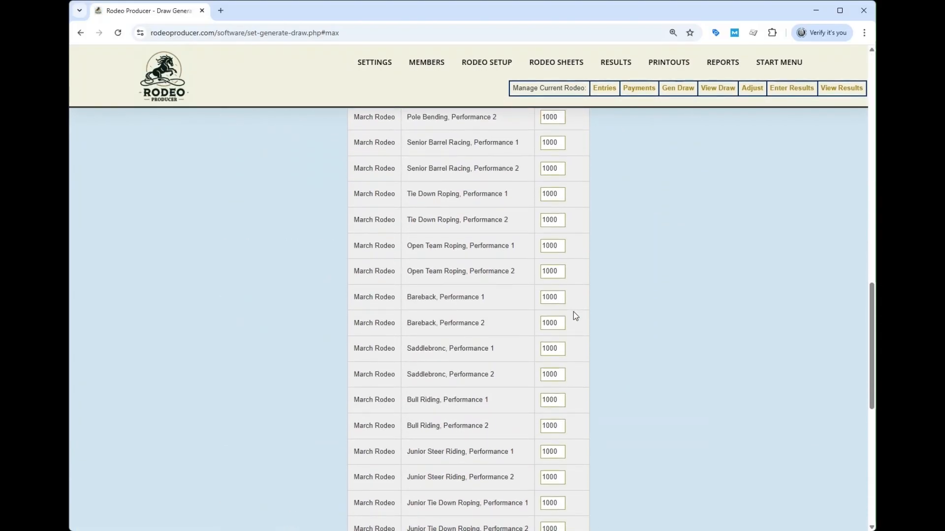
scroll(573, 313, "down", 5)
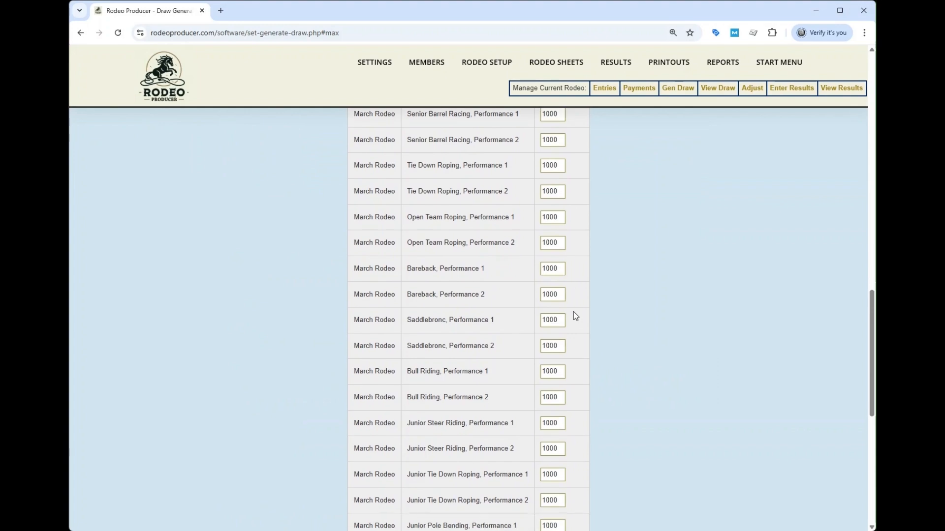
scroll(583, 327, "up", 8)
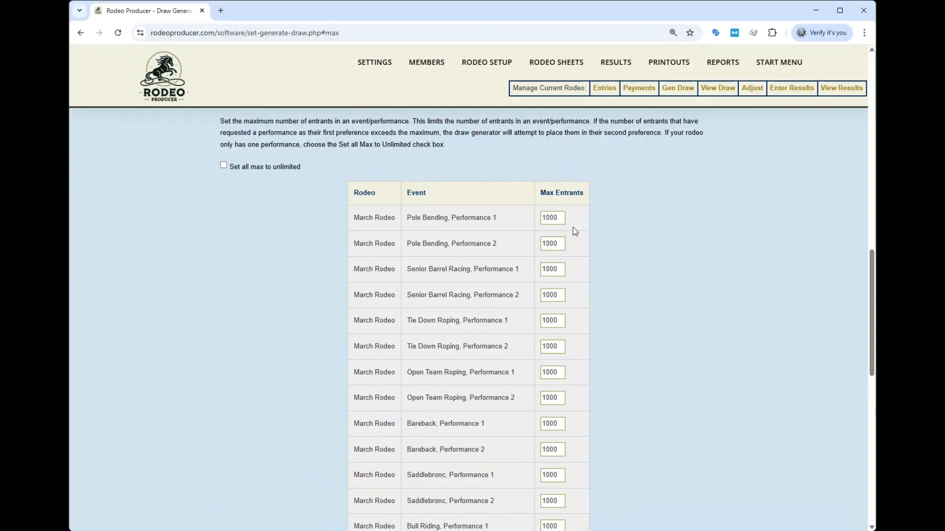
Look over the draw setup for the March Rodeo and generate the draw.
scroll(297, 252, "down", 10)
scroll(297, 252, "up", 11)
scroll(296, 251, "up", 9)
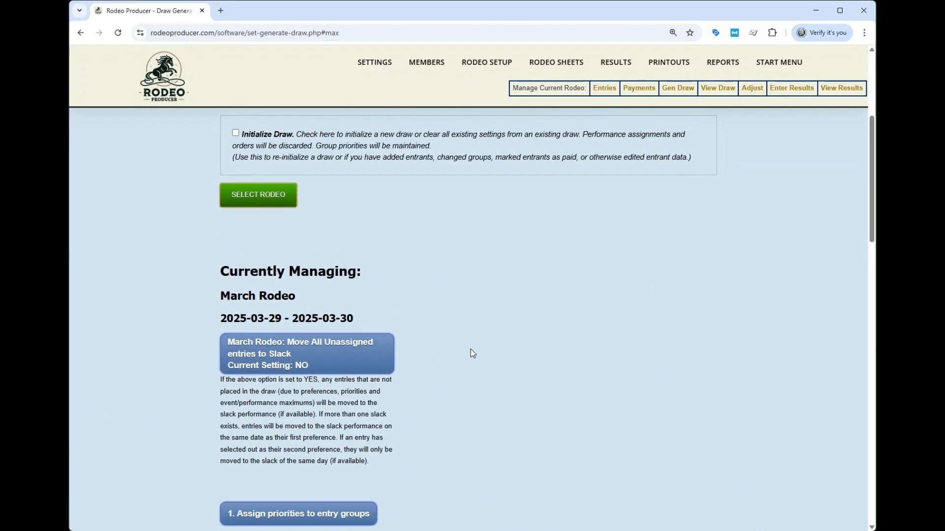
scroll(472, 359, "down", 3)
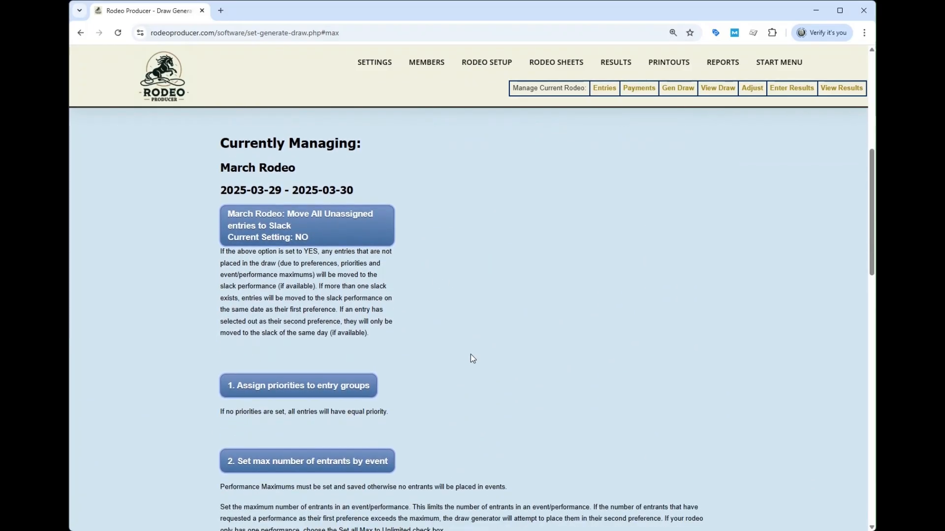
scroll(471, 359, "down", 3)
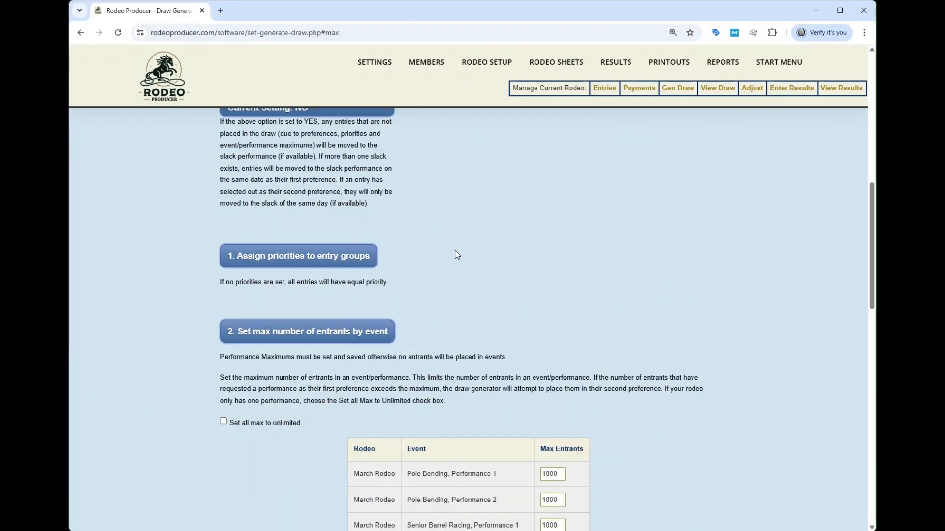
scroll(487, 251, "down", 3)
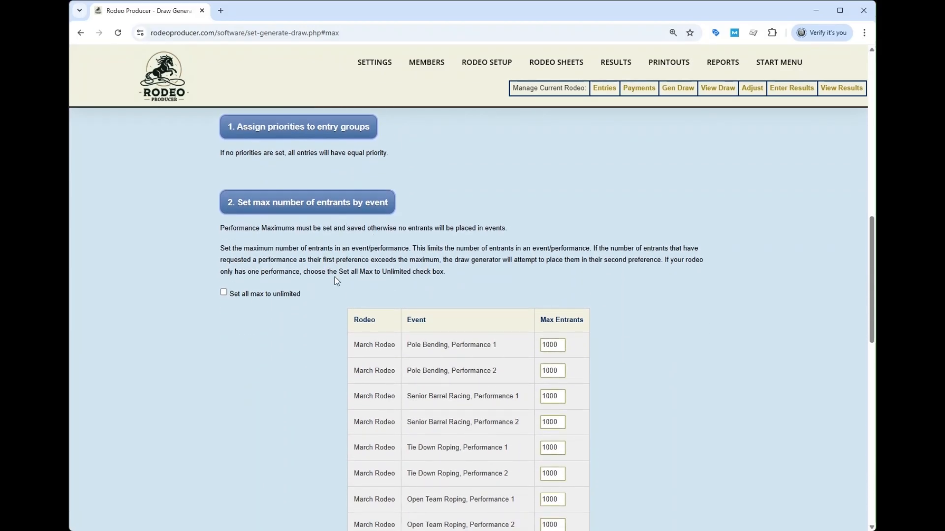
scroll(325, 307, "down", 8)
scroll(325, 307, "down", 6)
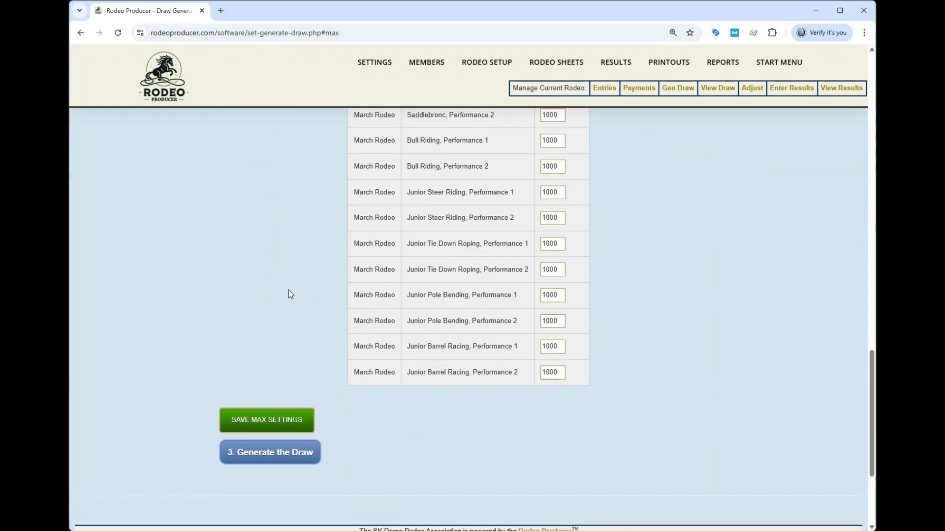
left_click(269, 315)
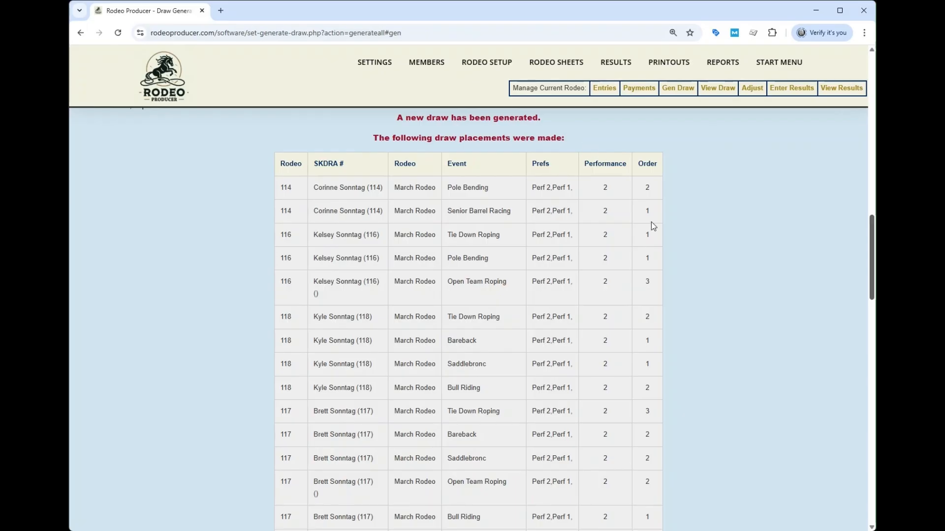
Review the generated draw placements by entrant, event, performance and order, and the optional follow-up actions below them.
scroll(696, 268, "down", 15)
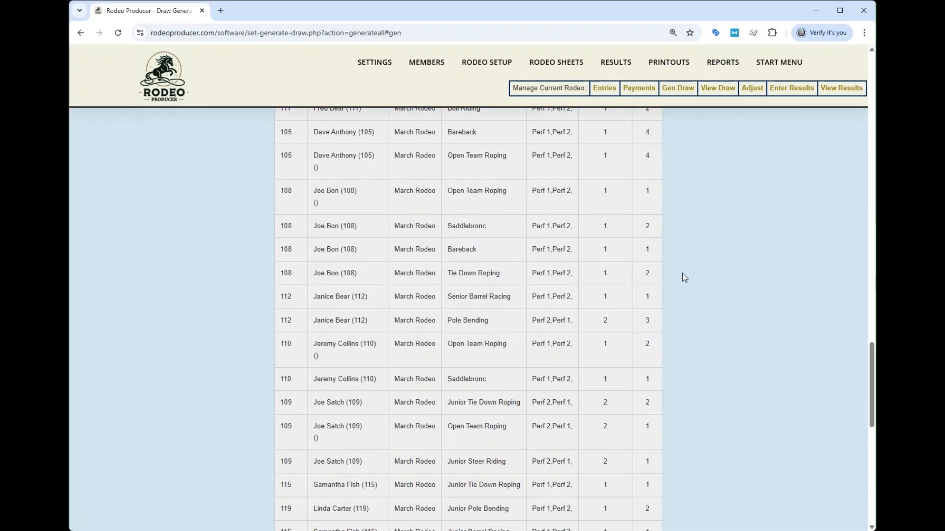
scroll(676, 282, "down", 3)
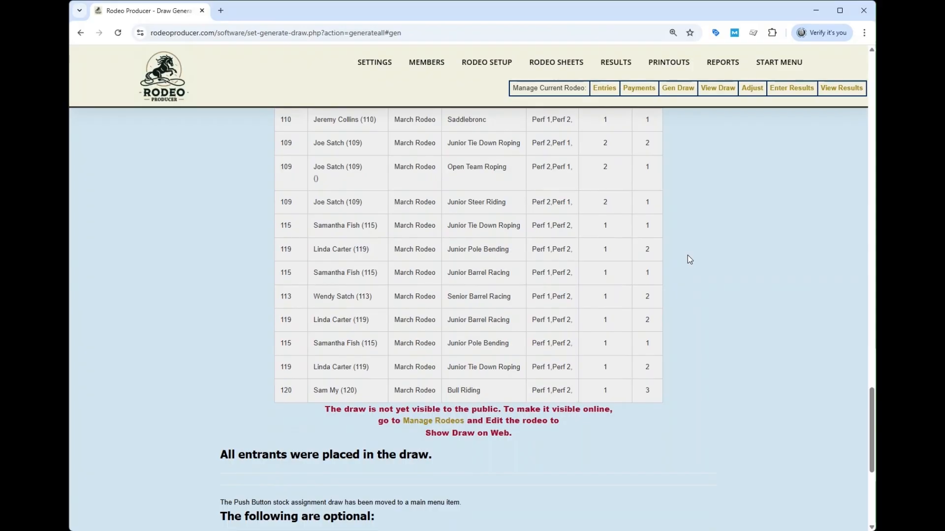
scroll(687, 255, "down", 2)
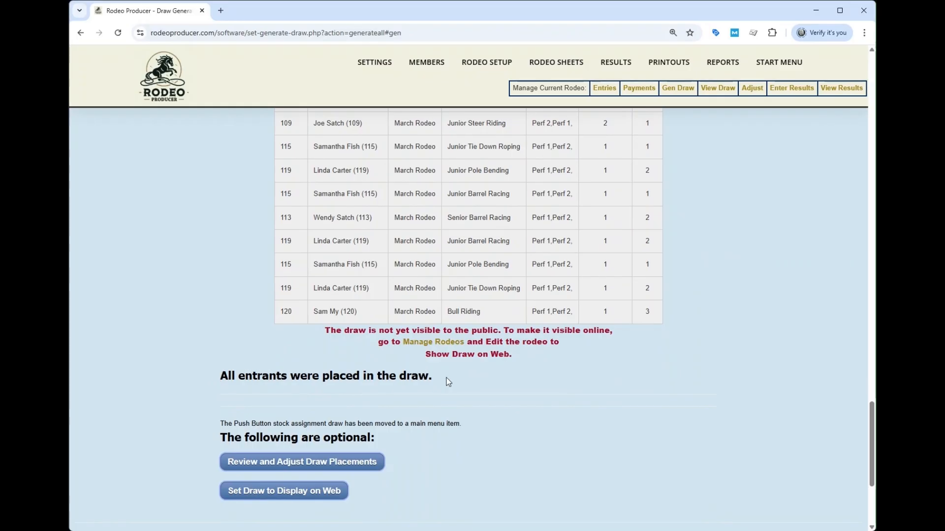
scroll(677, 367, "down", 2)
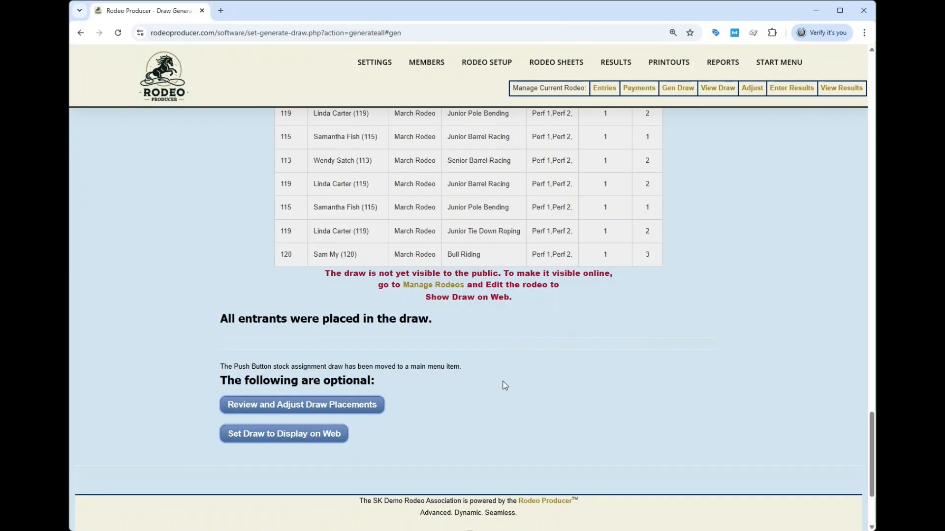
mouse_move(550, 63)
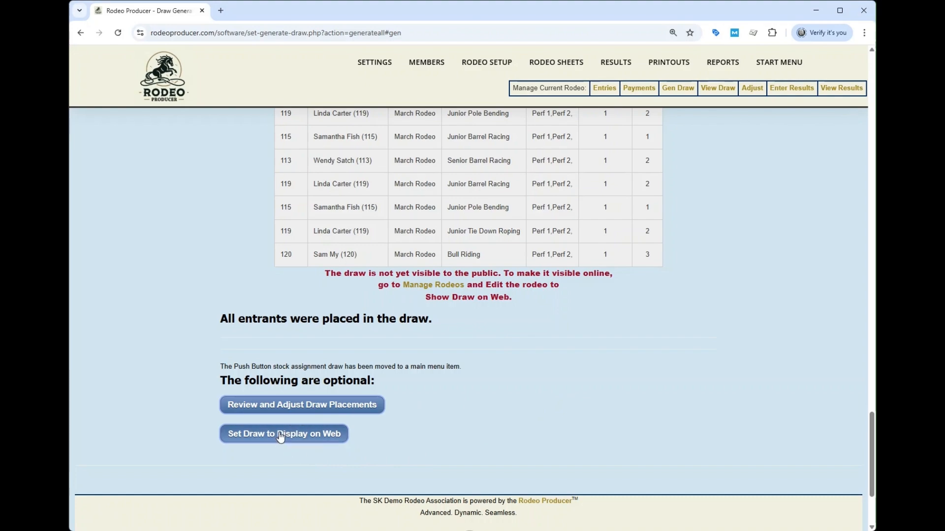
scroll(690, 309, "down", 1)
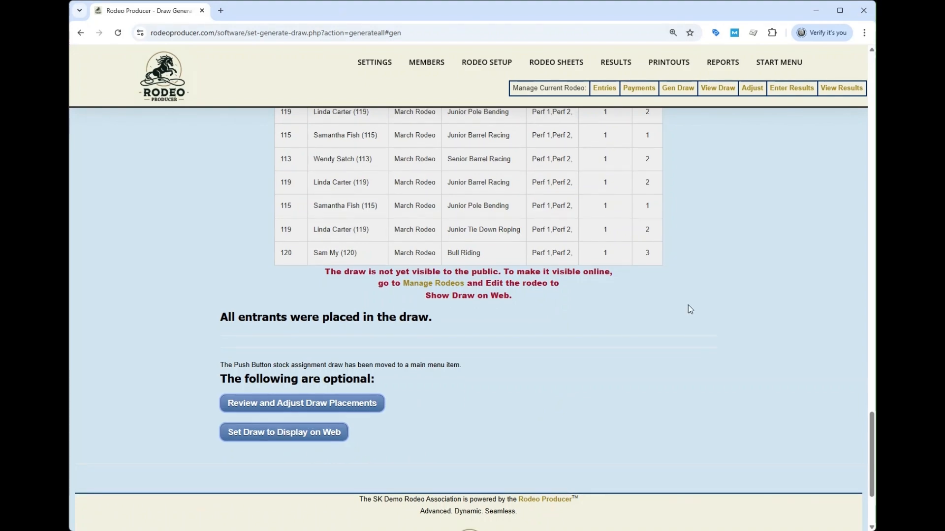